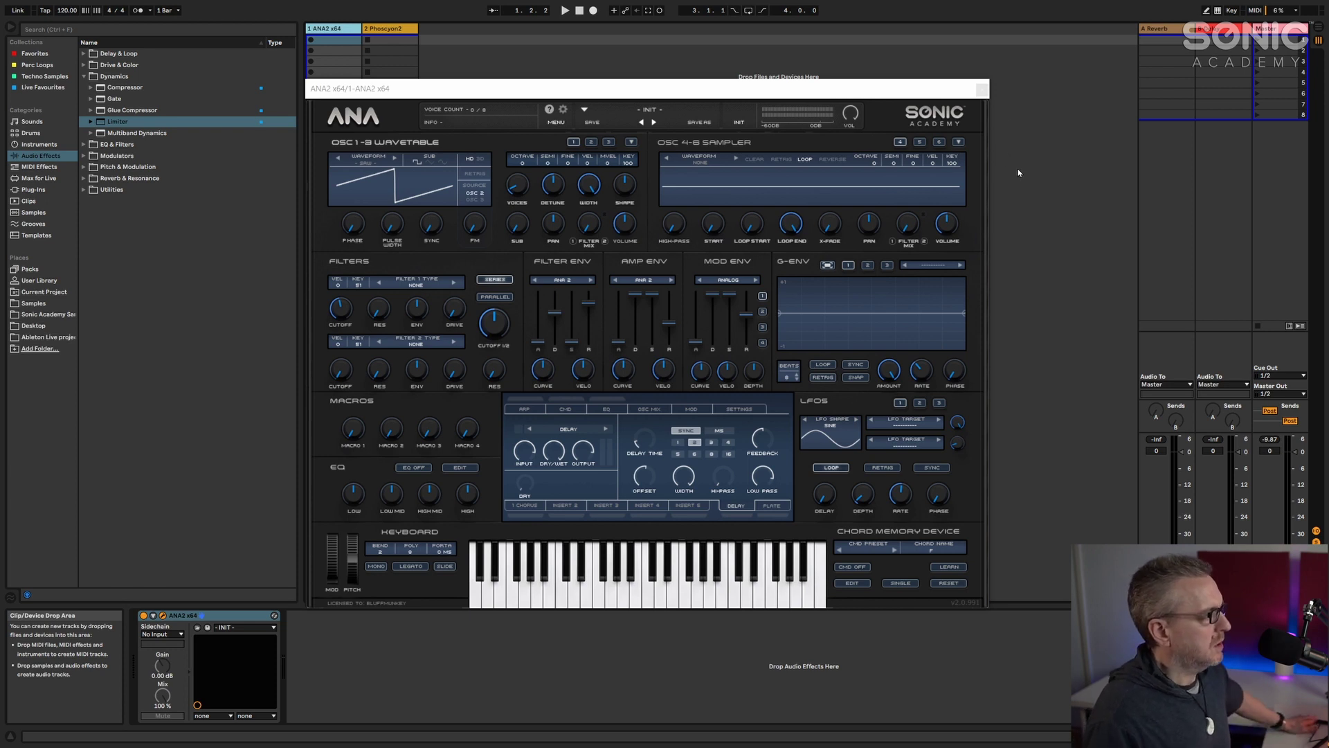
Audition Sine, Square and Triangle on ANA2's OSC 1, then settle on Analog Saw.
{"action": "left_click_drag", "start_coordinate": [663, 94], "coordinate": [683, 90]}
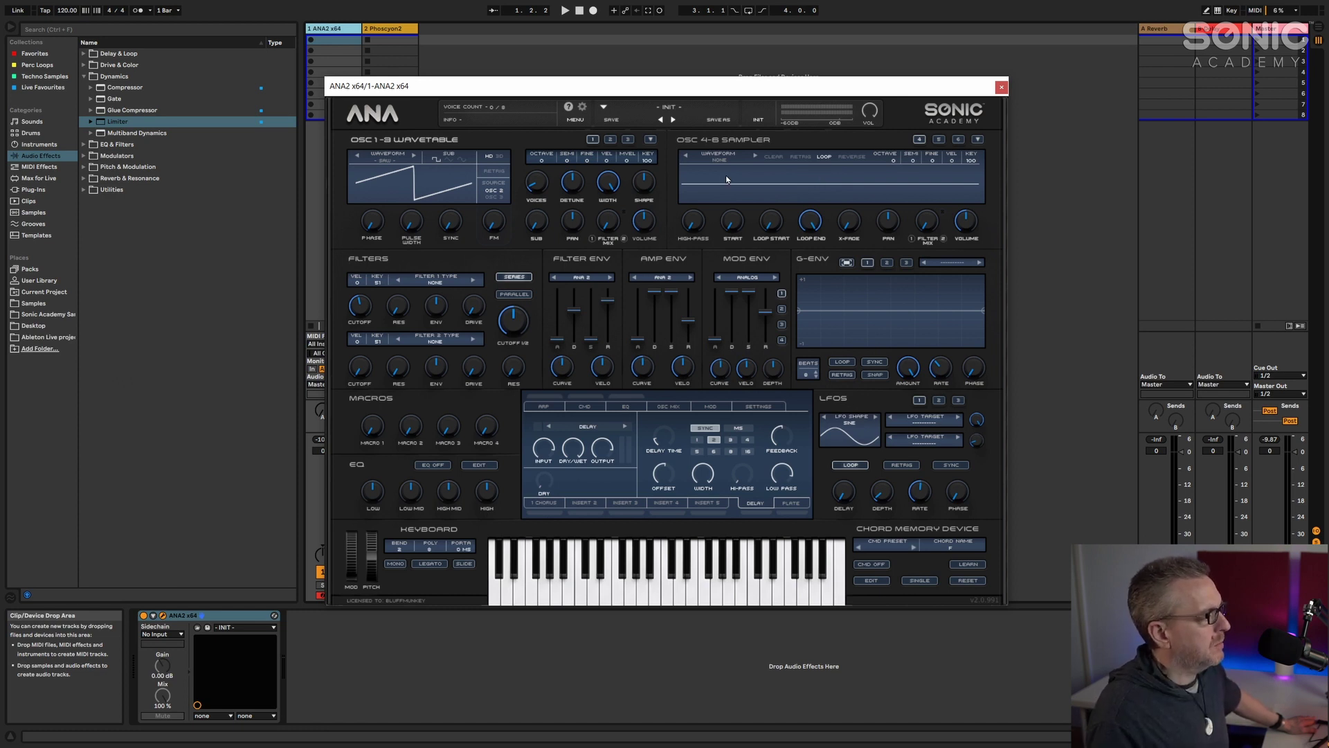
{"action": "left_click", "coordinate": [386, 164]}
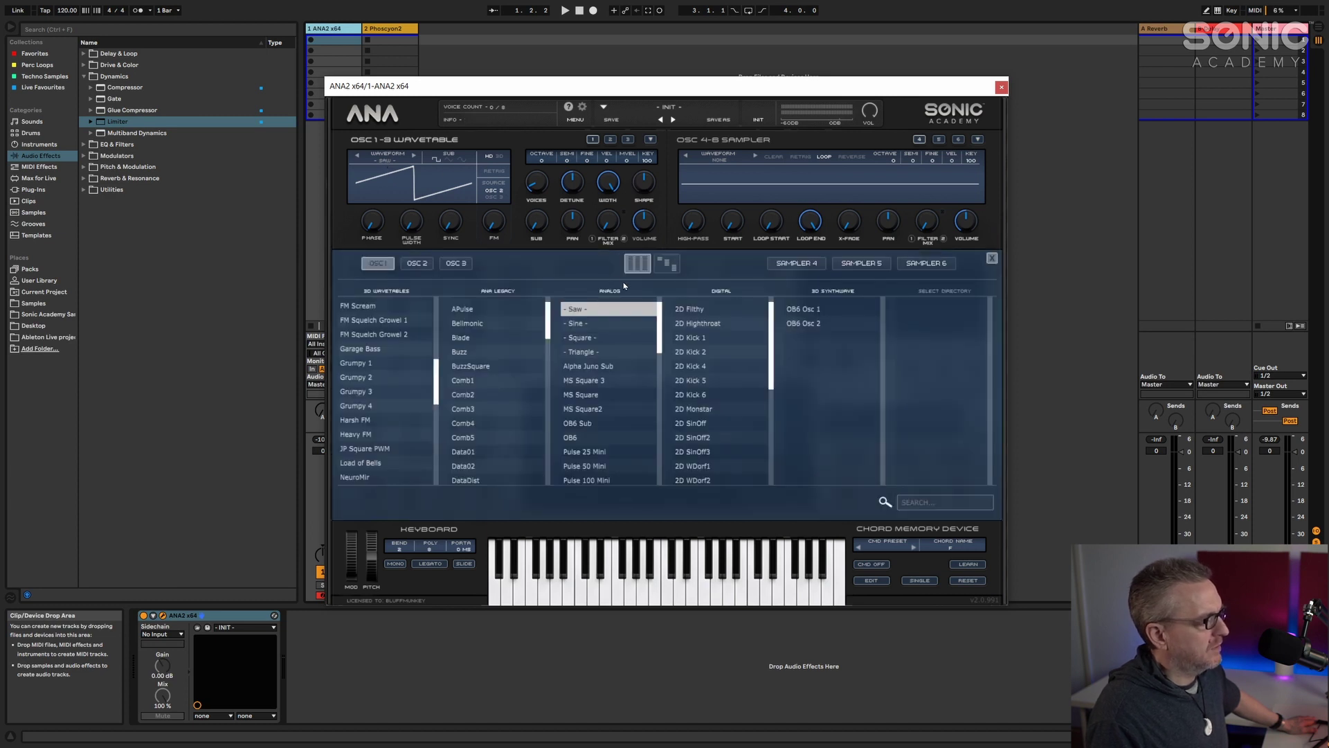
{"action": "left_click", "coordinate": [600, 325]}
{"action": "left_click", "coordinate": [602, 340]}
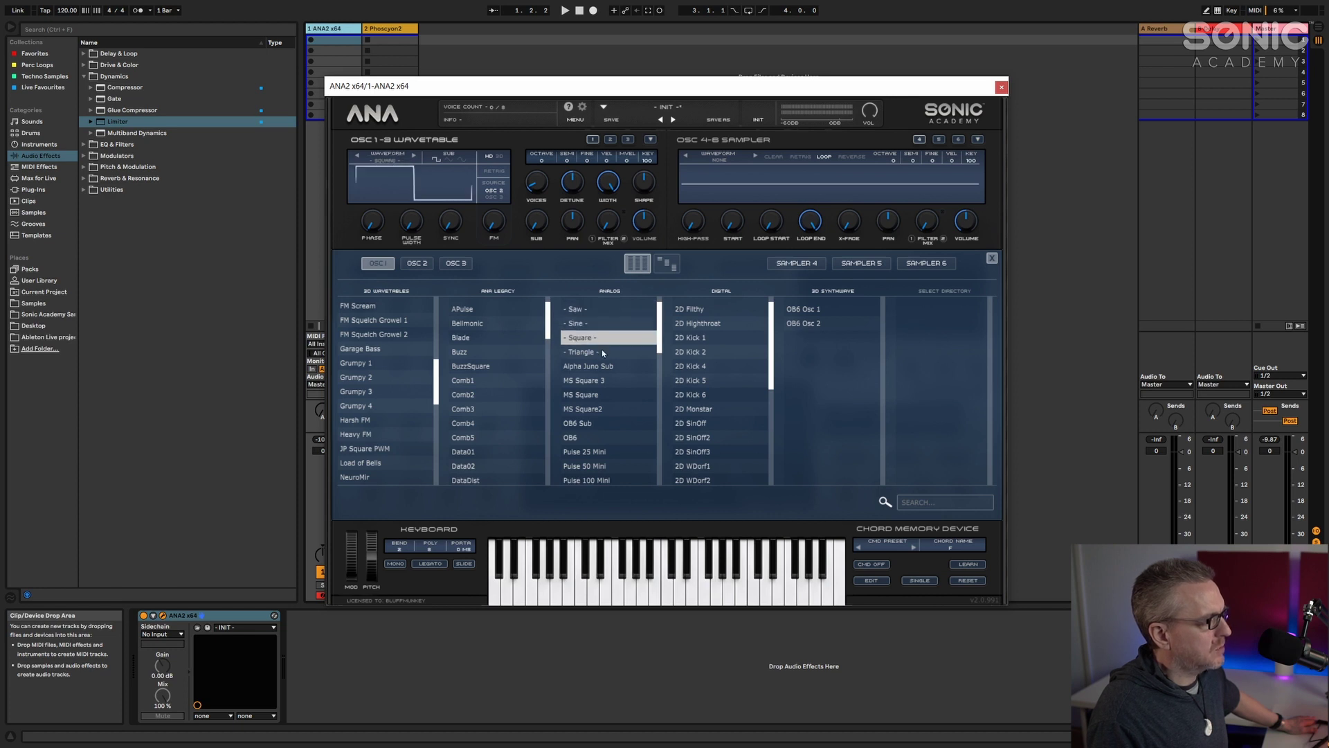
{"action": "left_click", "coordinate": [603, 353]}
{"action": "left_click", "coordinate": [599, 325]}
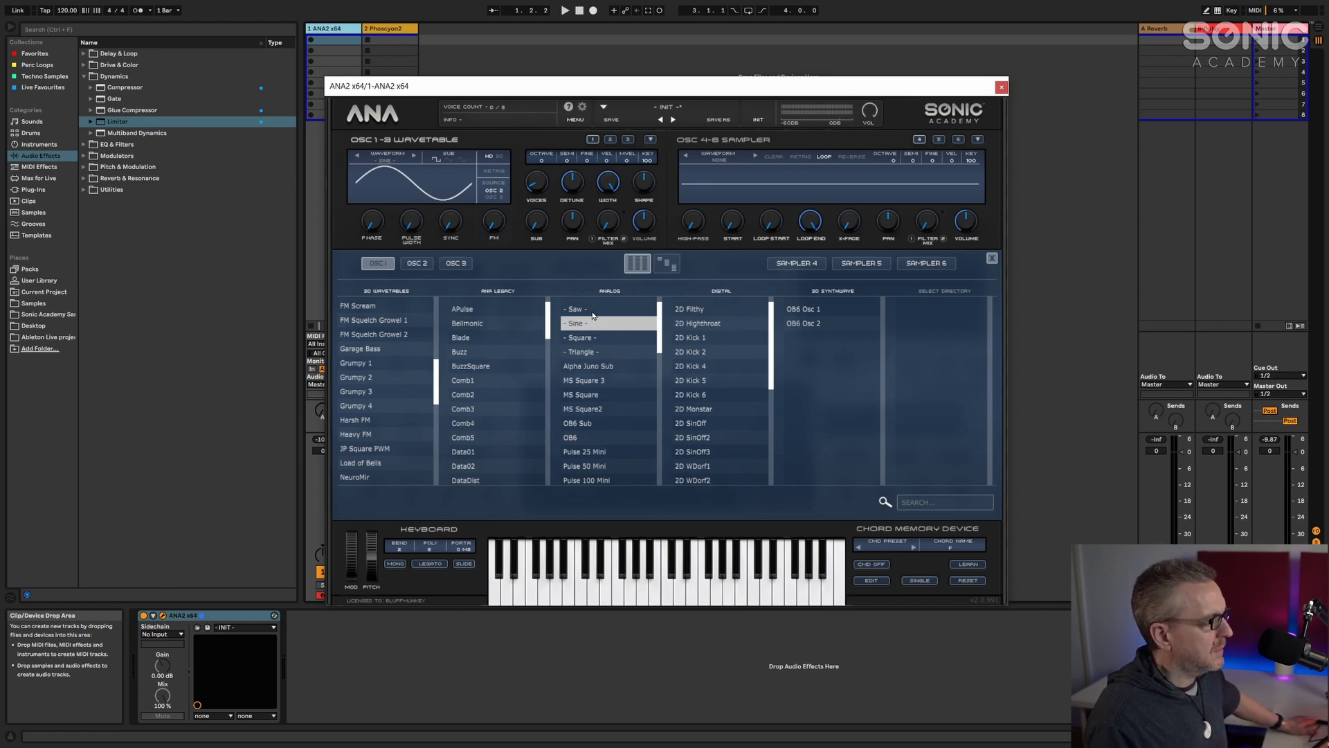
{"action": "left_click", "coordinate": [595, 343]}
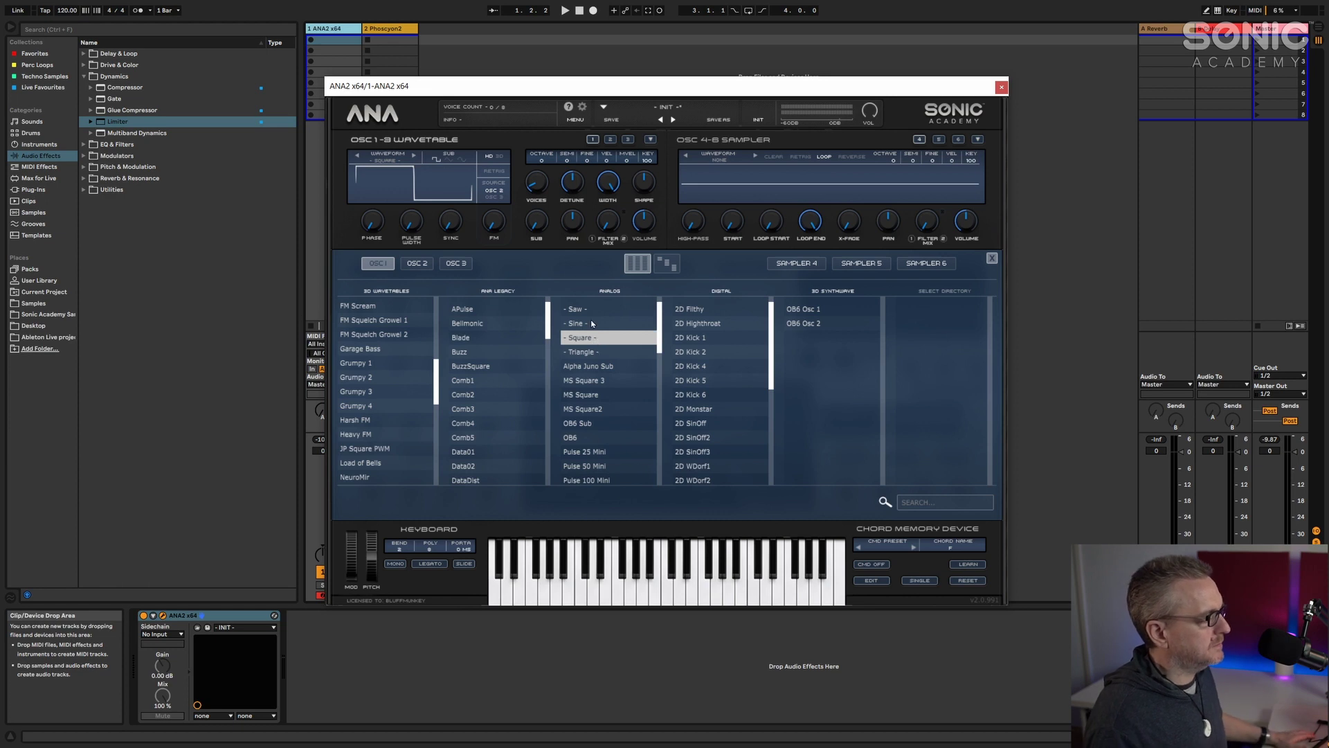
{"action": "left_click", "coordinate": [580, 311]}
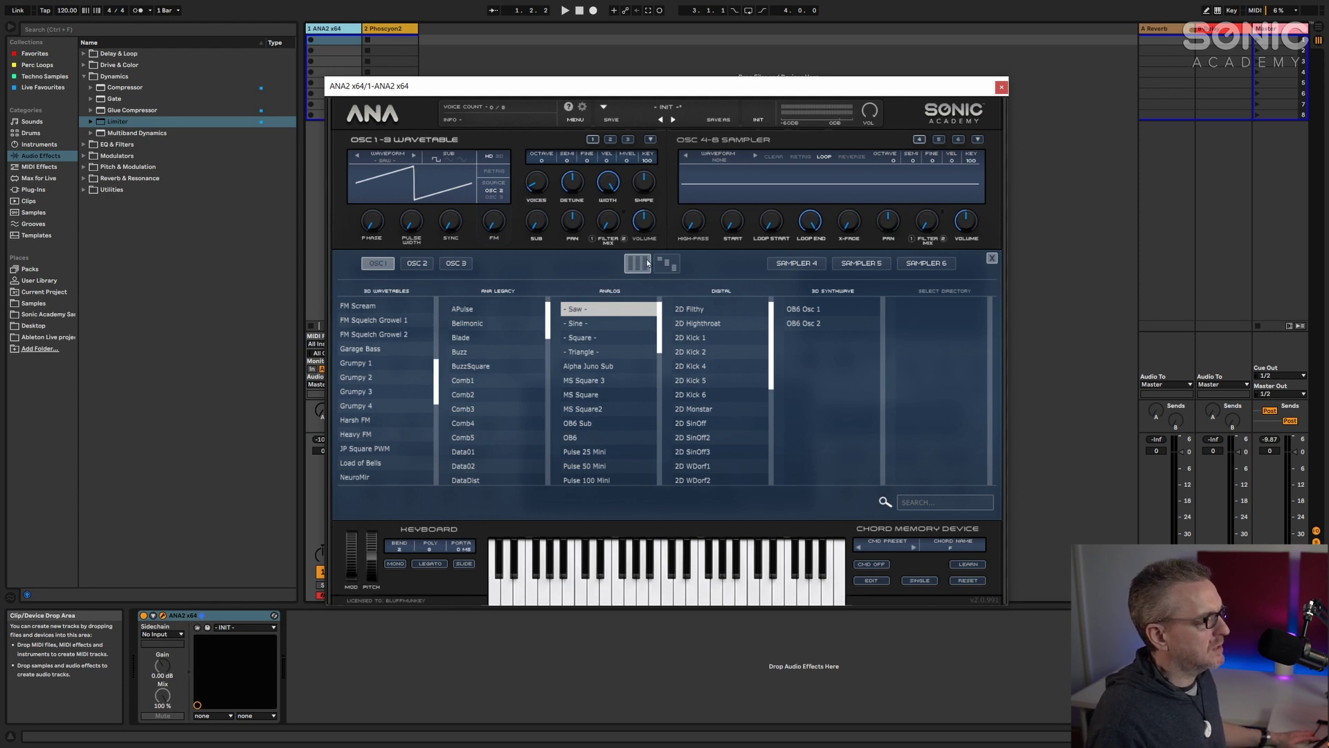
{"action": "left_click_drag", "start_coordinate": [665, 90], "coordinate": [750, 78]}
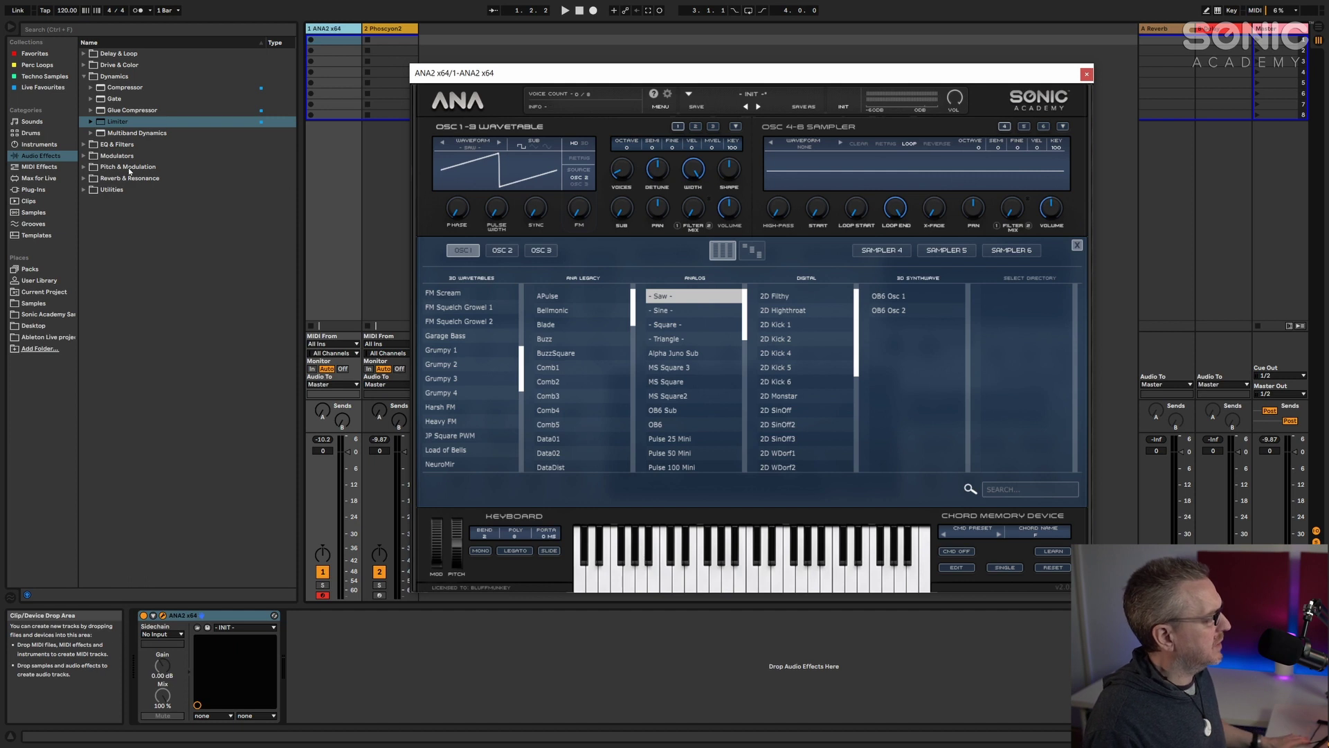
Add the Spectrum device from Audio Effects > Utilities after ANA2 on its track.
{"action": "left_click", "coordinate": [83, 191]}
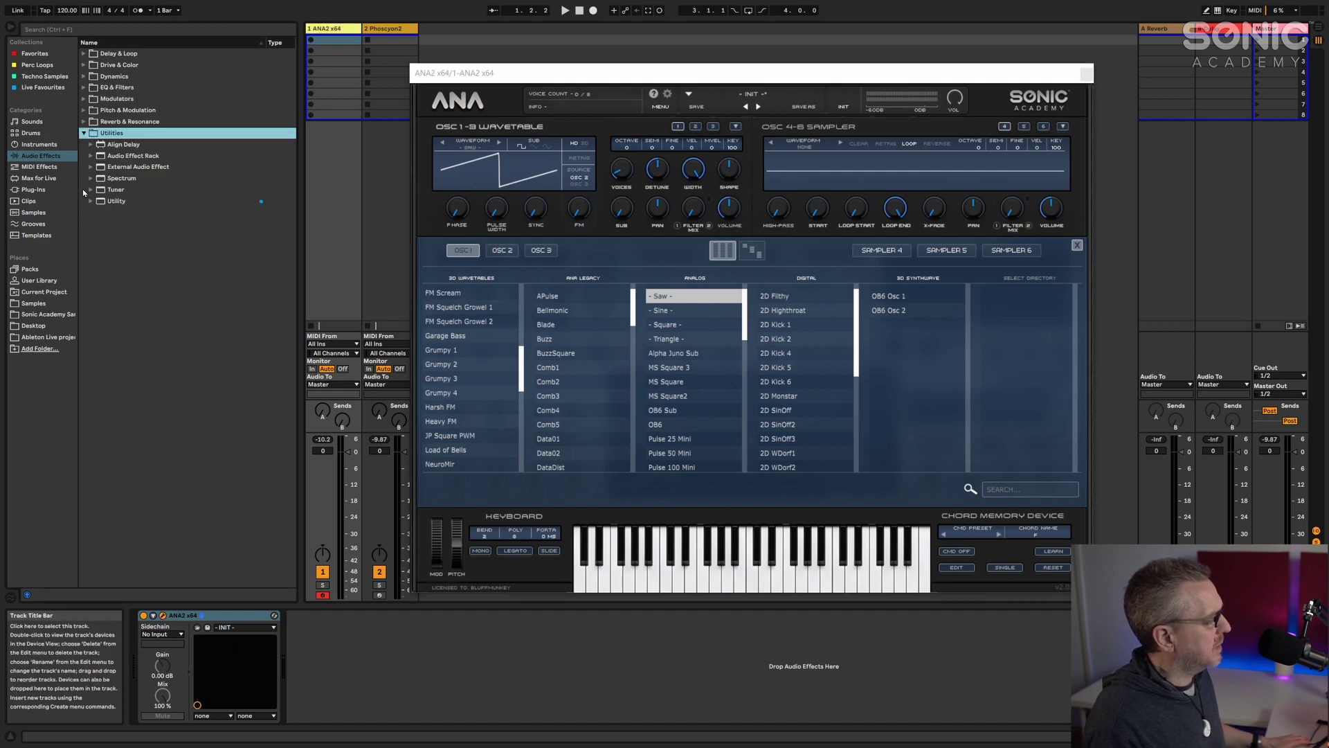
{"action": "left_click", "coordinate": [128, 178]}
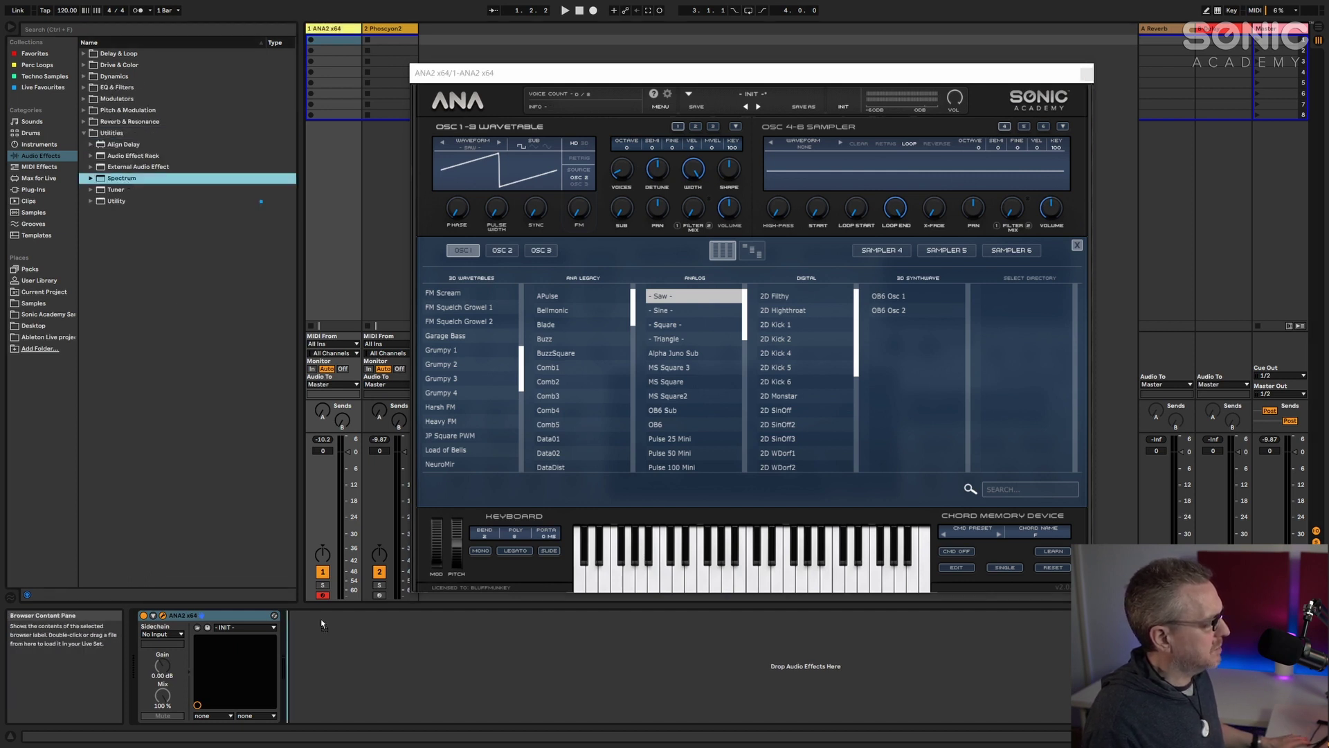
{"action": "left_click_drag", "start_coordinate": [332, 641], "coordinate": [332, 641]}
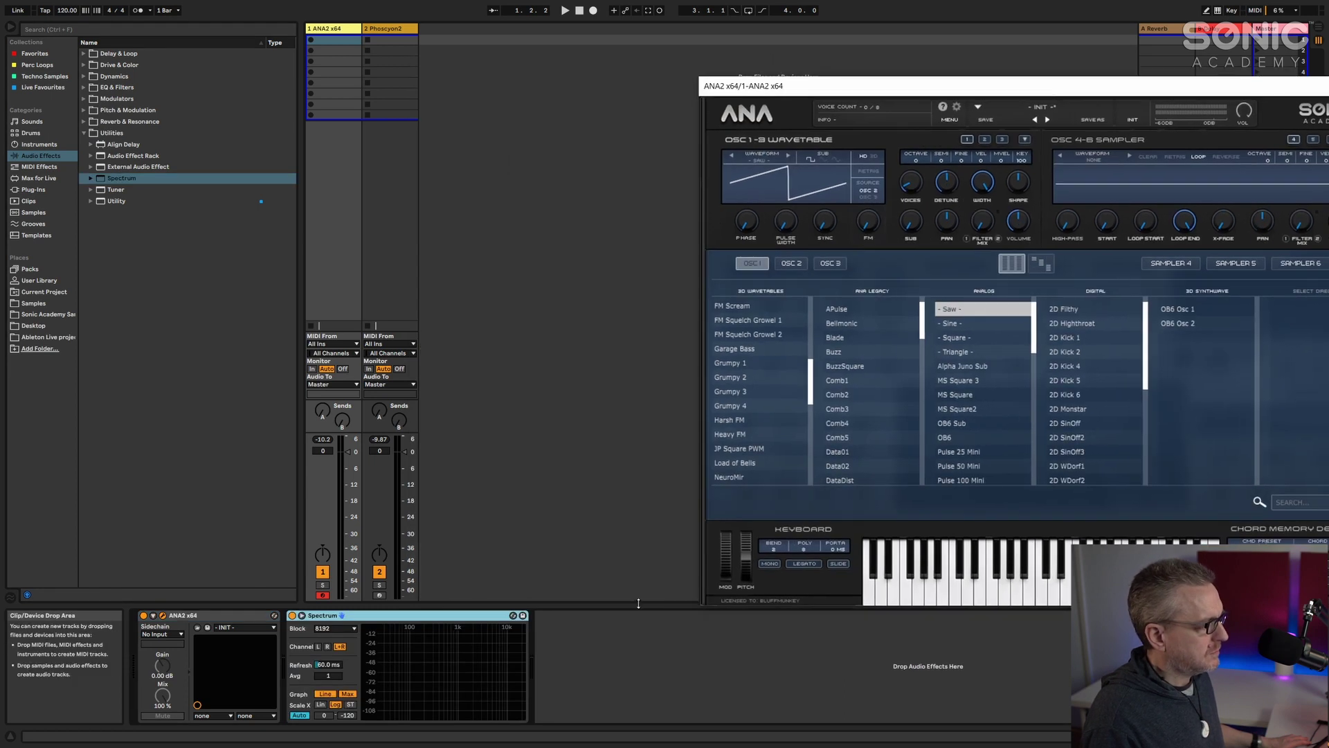
Expand the Spectrum graph into the main view with a narrower browser and ANA2 fully visible.
{"action": "double_click", "coordinate": [447, 671]}
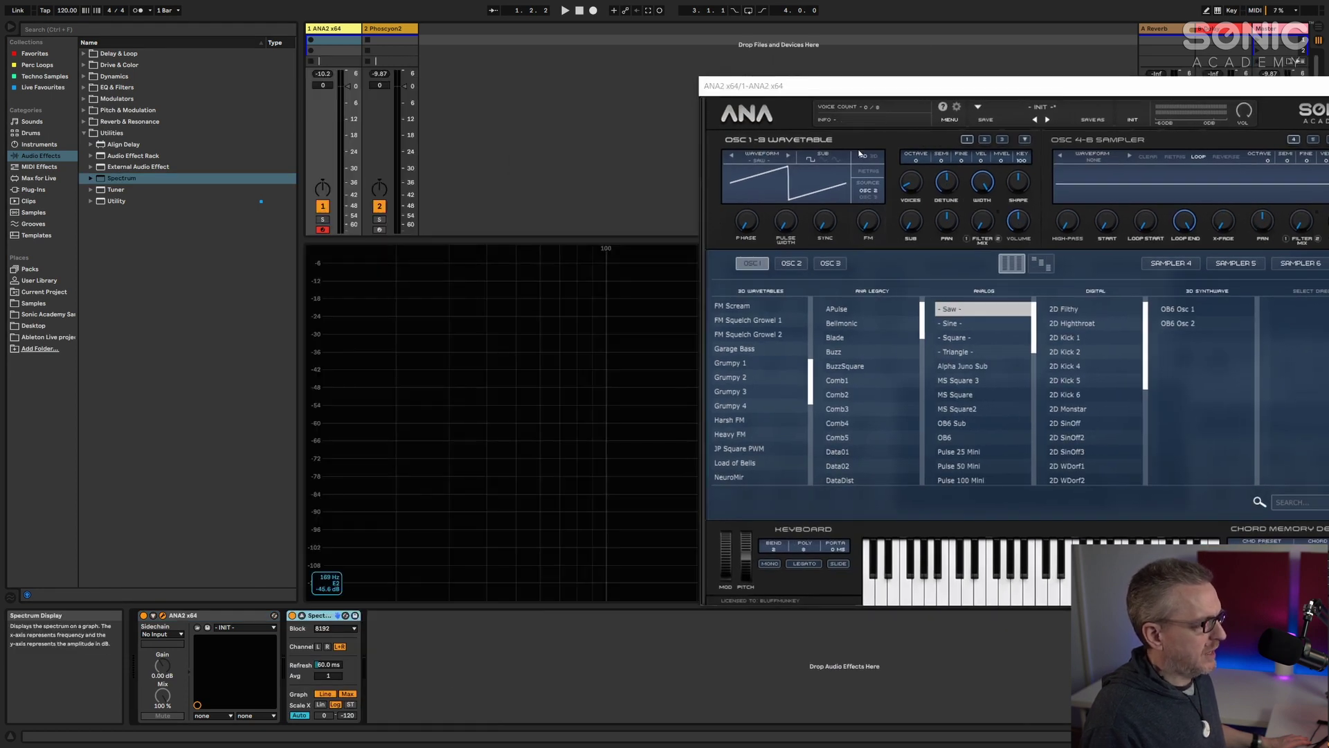
{"action": "left_click_drag", "start_coordinate": [300, 241], "coordinate": [233, 242]}
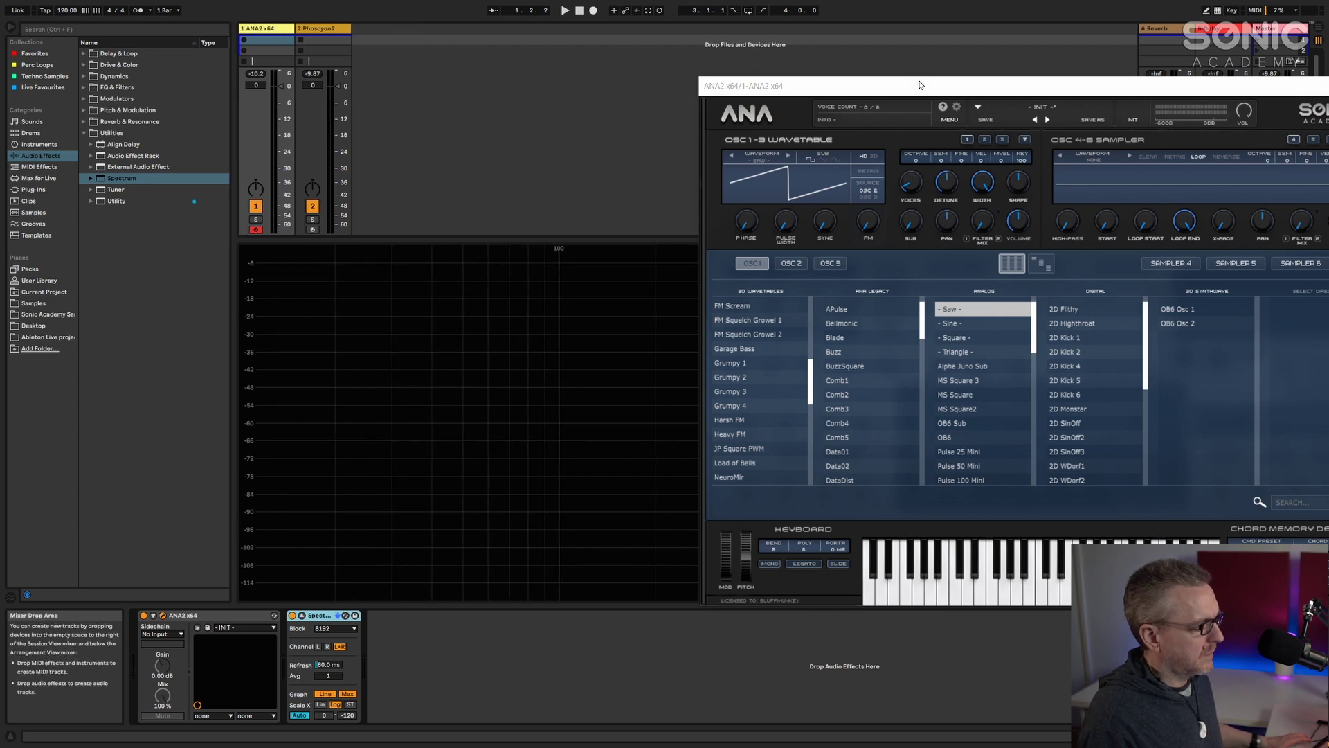
{"action": "left_click_drag", "start_coordinate": [924, 87], "coordinate": [532, 86]}
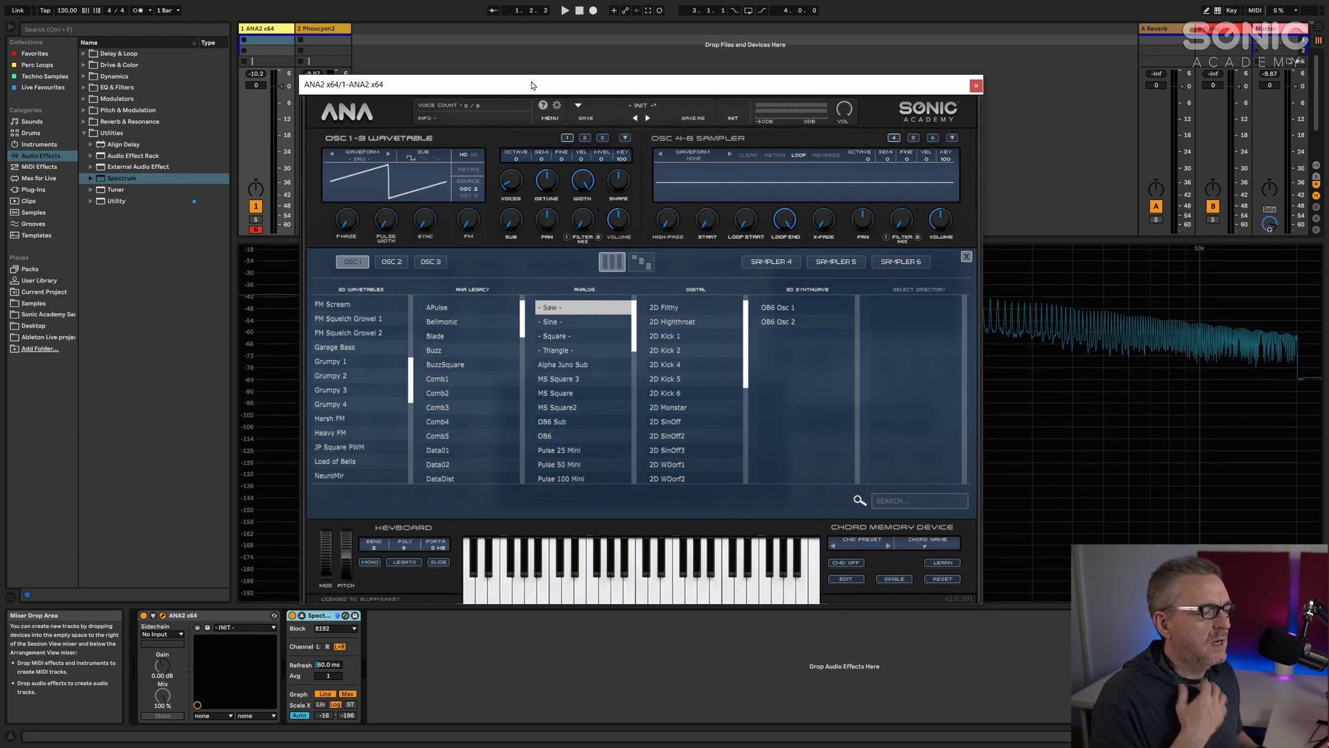
Move the ANA2 window to the screen bottom to uncover the saw's full harmonic spectrum.
{"action": "left_click_drag", "start_coordinate": [606, 86], "coordinate": [824, 612]}
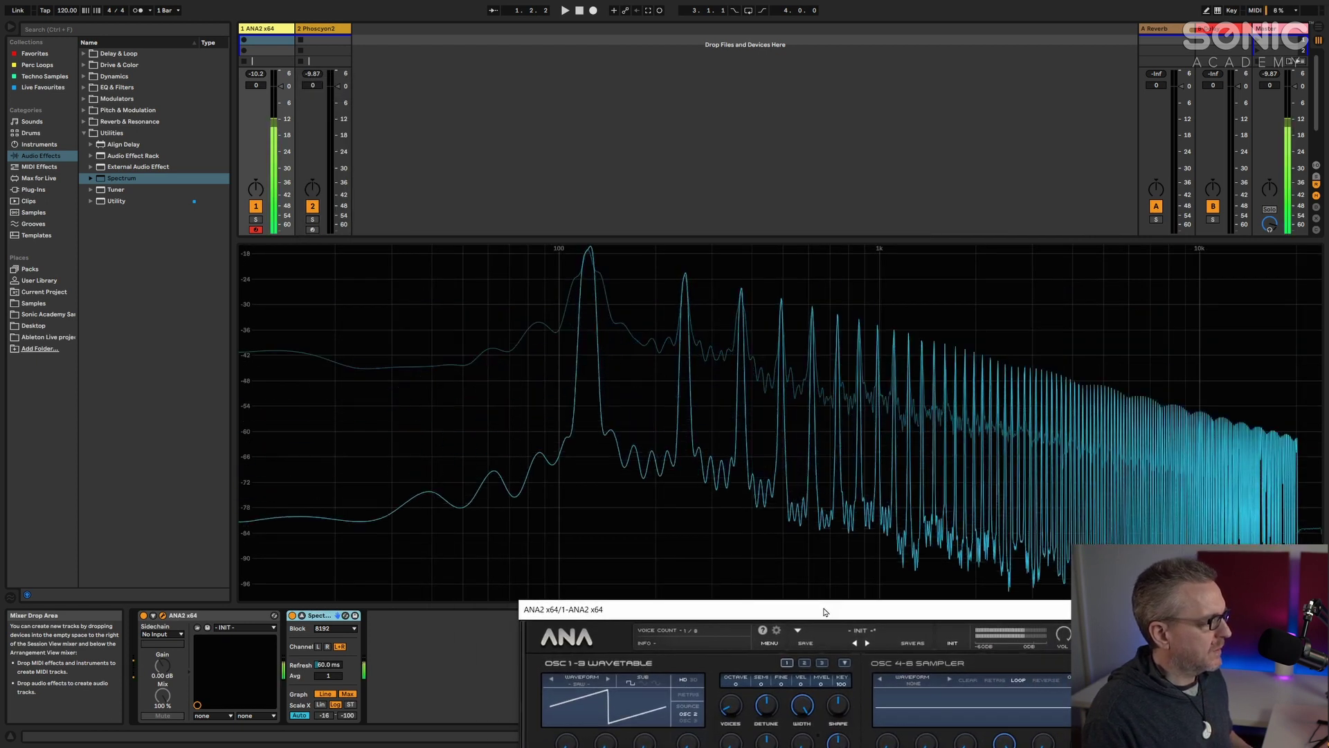
{"action": "mouse_move", "coordinate": [602, 268]}
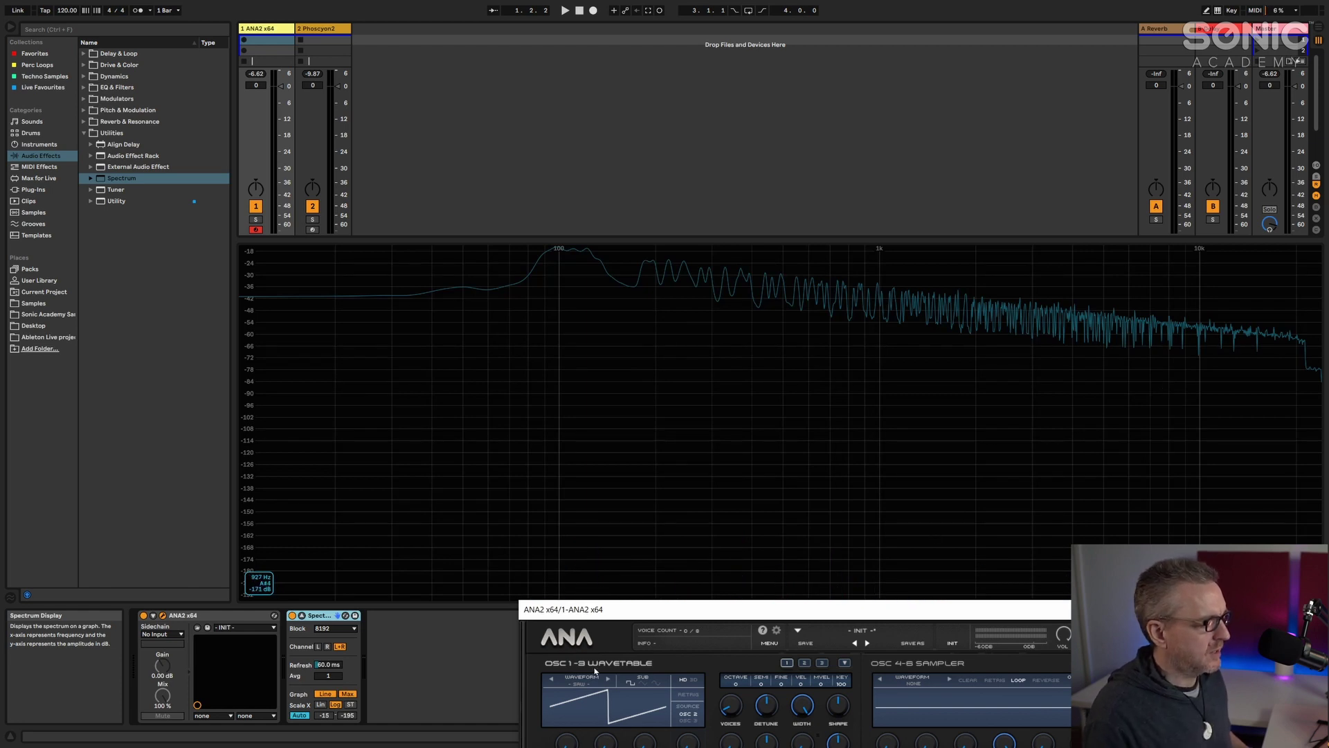
Switch OSC 1 from Saw to Sine and lower the window to see its single peak.
{"action": "left_click", "coordinate": [579, 687]}
{"action": "left_click_drag", "start_coordinate": [700, 610], "coordinate": [684, 241]}
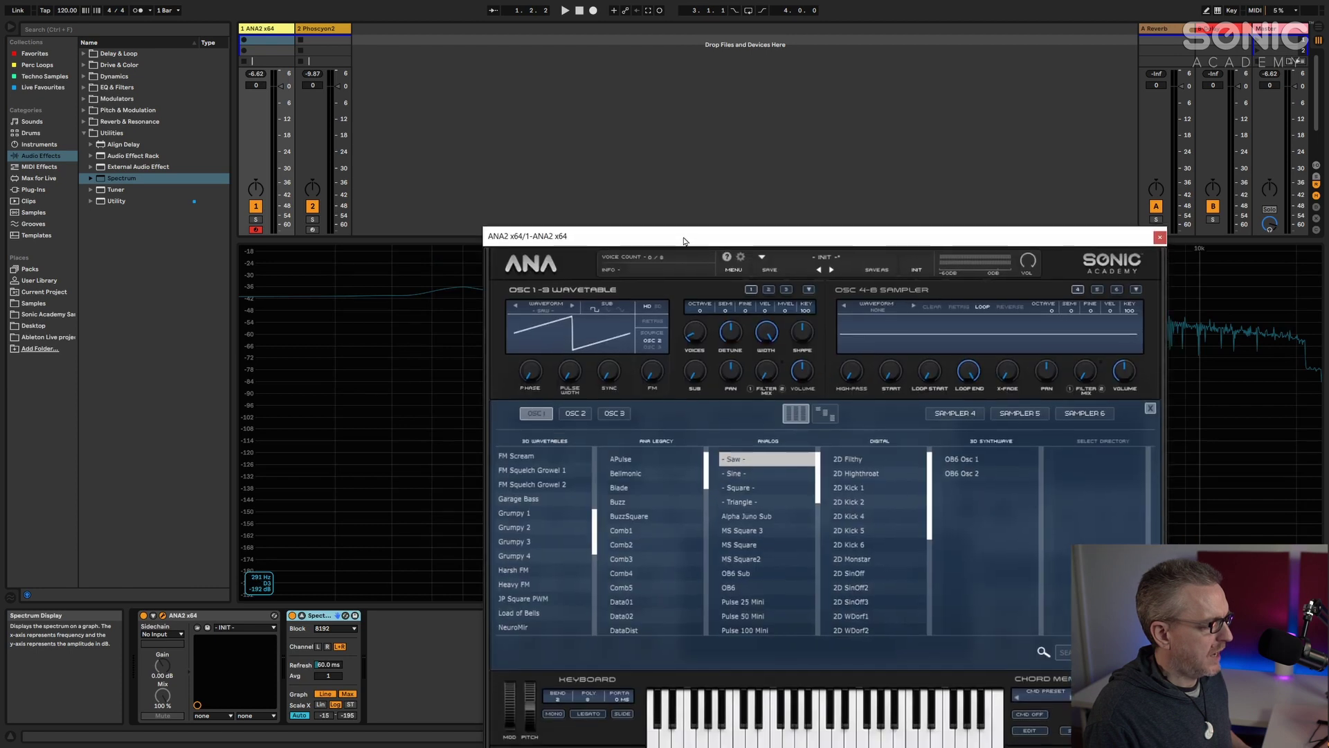
{"action": "left_click", "coordinate": [736, 474]}
{"action": "left_click_drag", "start_coordinate": [835, 235], "coordinate": [852, 615]}
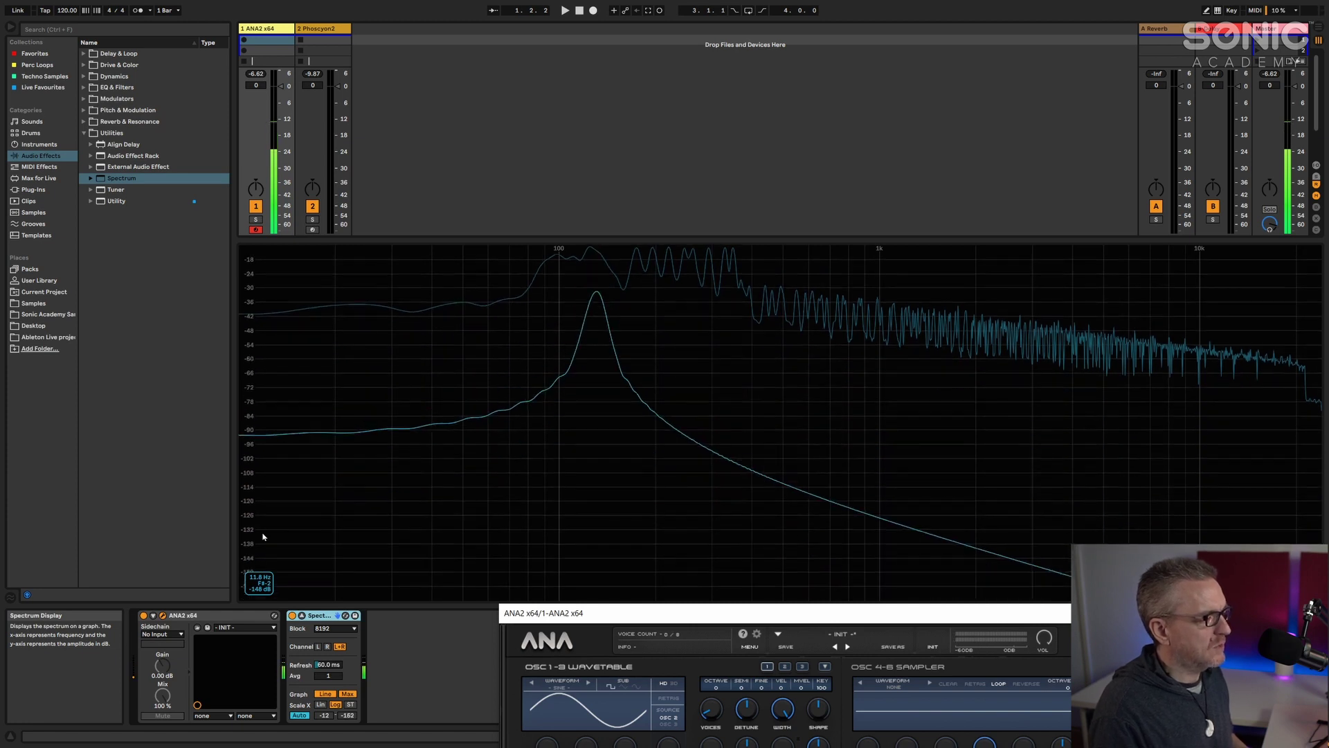
{"action": "left_click", "coordinate": [825, 666]}
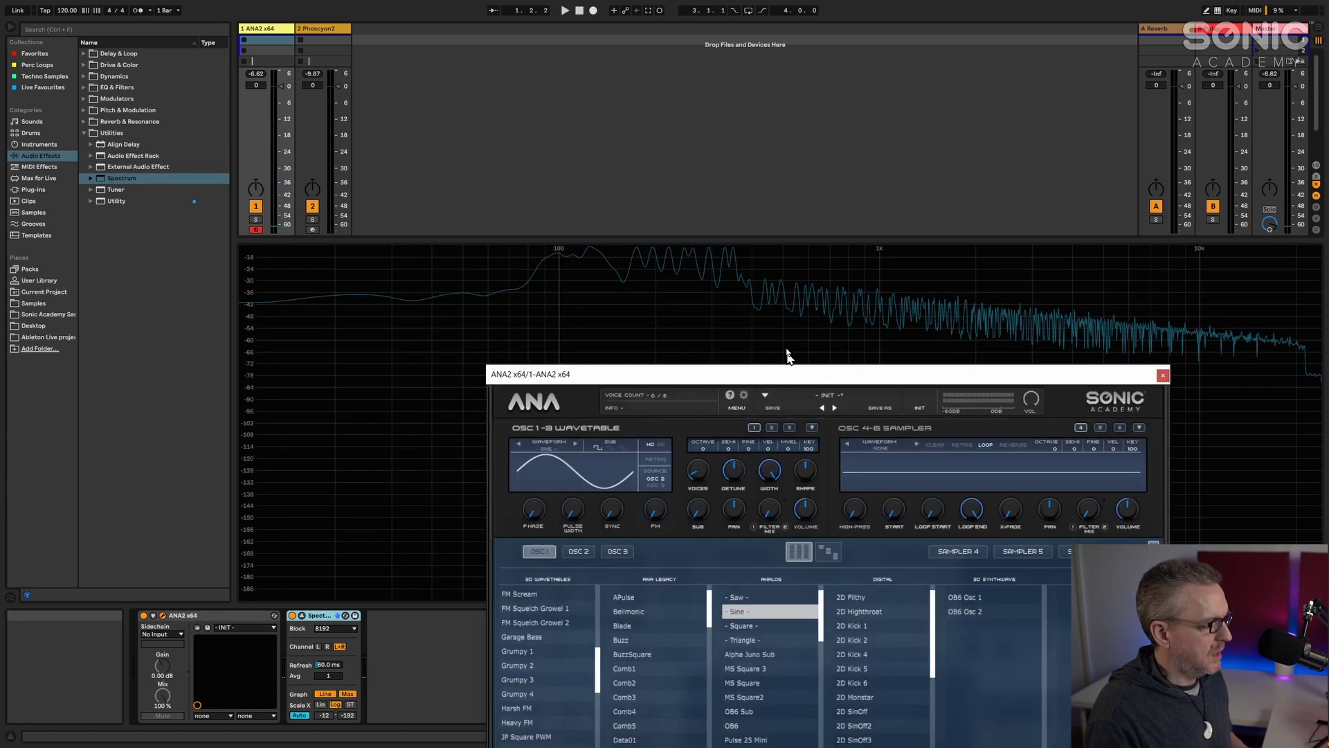
Switch OSC 1 to Square to view its spectrum, then return it to Saw.
{"action": "left_click", "coordinate": [740, 573]}
{"action": "left_click_drag", "start_coordinate": [883, 322], "coordinate": [895, 621]}
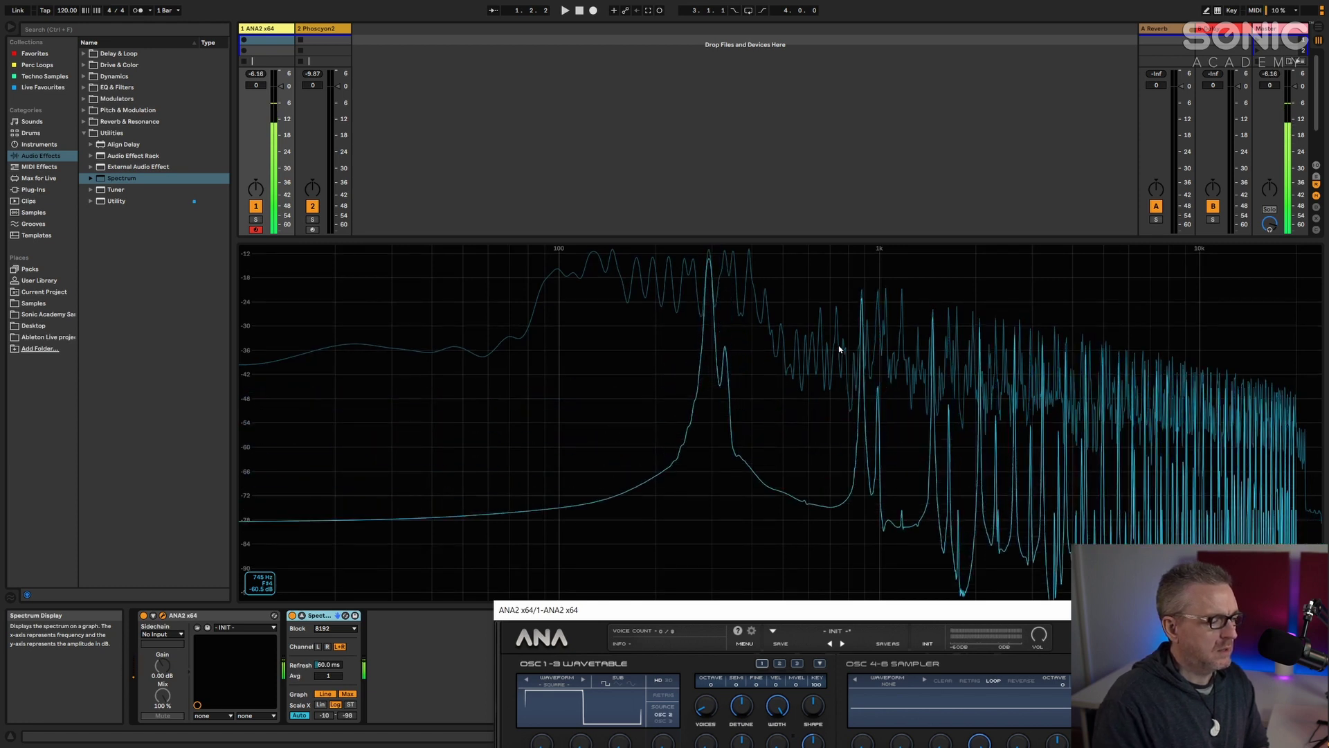
{"action": "left_click_drag", "start_coordinate": [831, 609], "coordinate": [752, 241]}
{"action": "left_click", "coordinate": [663, 463]}
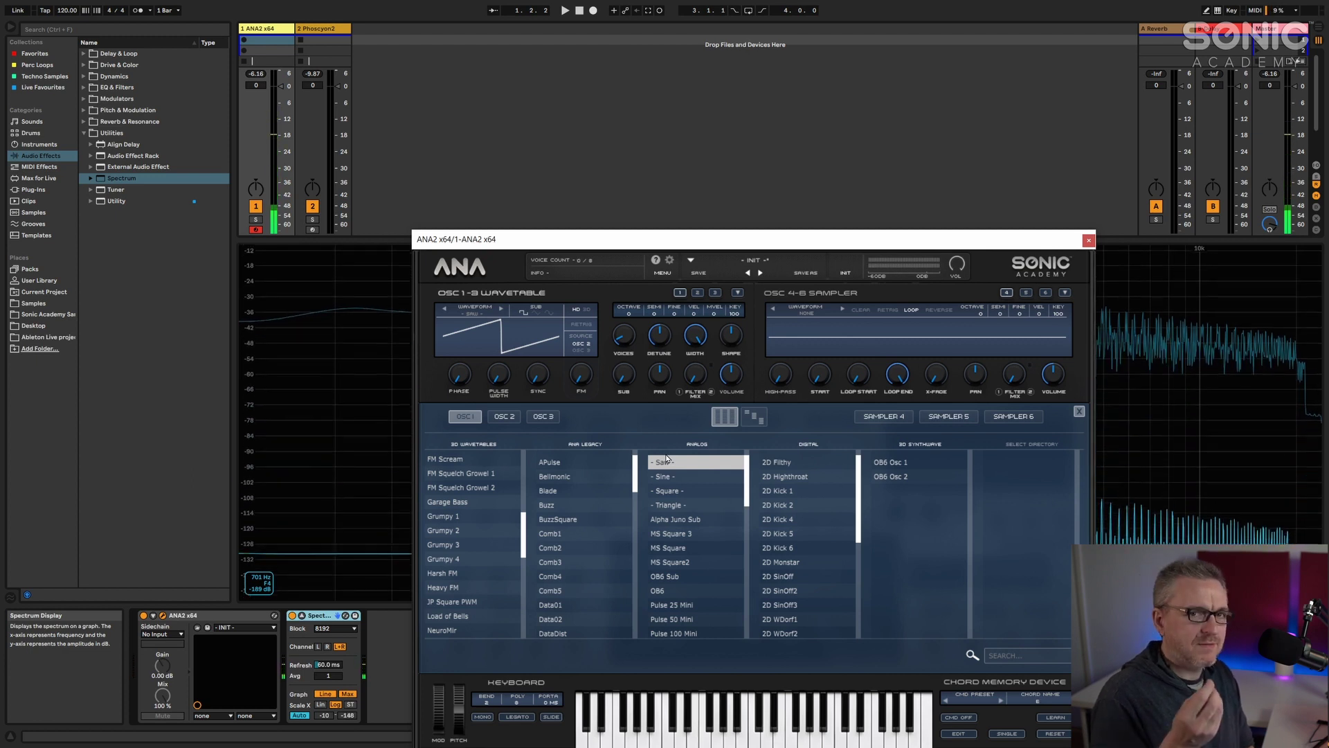
Set OSC 1 to Triangle, lower the ANA2 window and play a note to view its harmonics.
{"action": "left_click", "coordinate": [676, 491]}
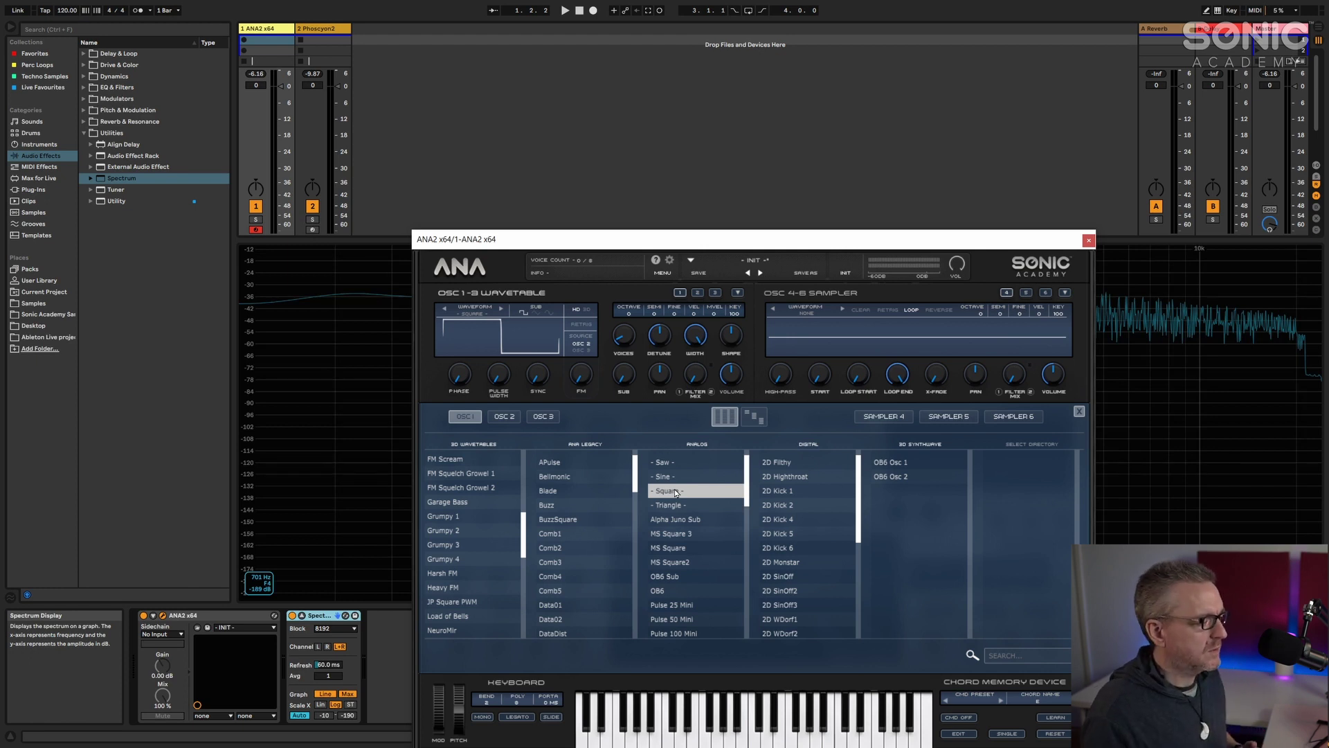
{"action": "left_click", "coordinate": [676, 509]}
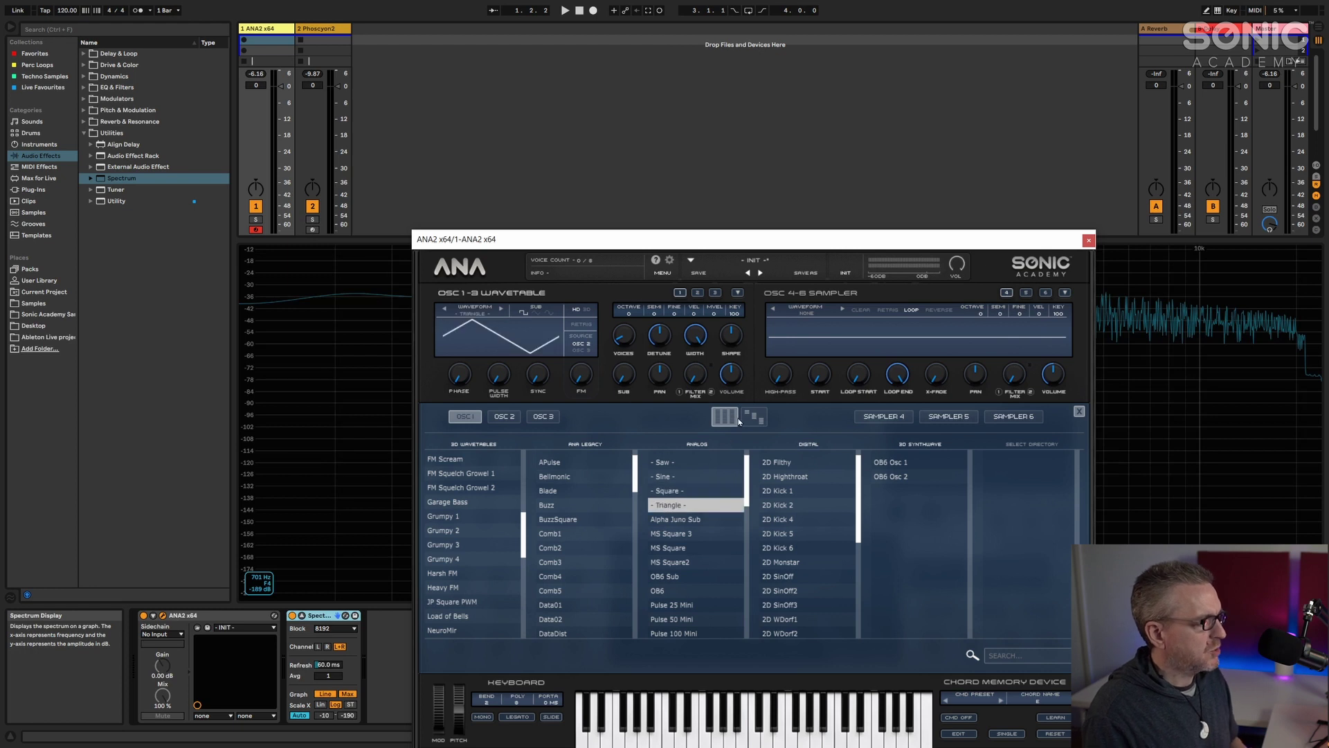
{"action": "left_click_drag", "start_coordinate": [786, 246], "coordinate": [795, 636]}
{"action": "key", "text": "a"}
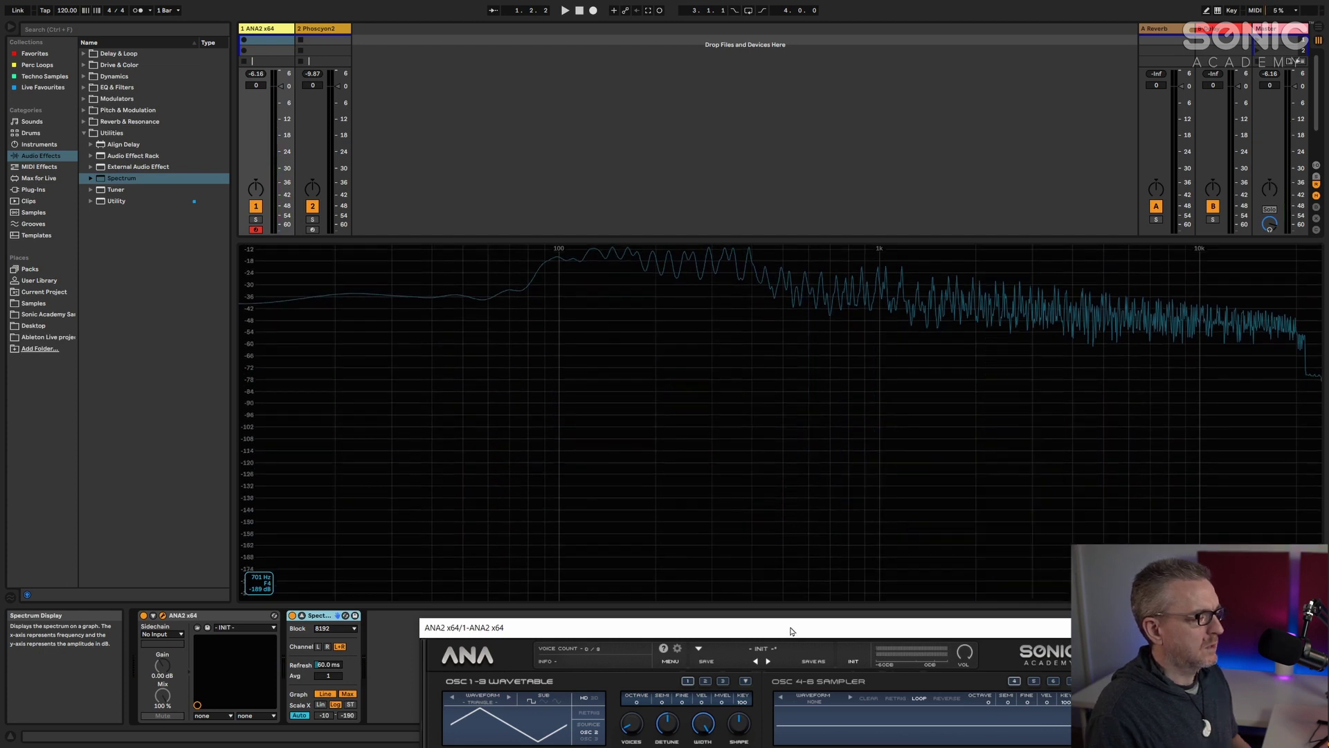
Play a lower note, then toggle OSC 1 between Square and Triangle, ending on Square.
{"action": "key", "text": "a"}
{"action": "key", "text": "a"}
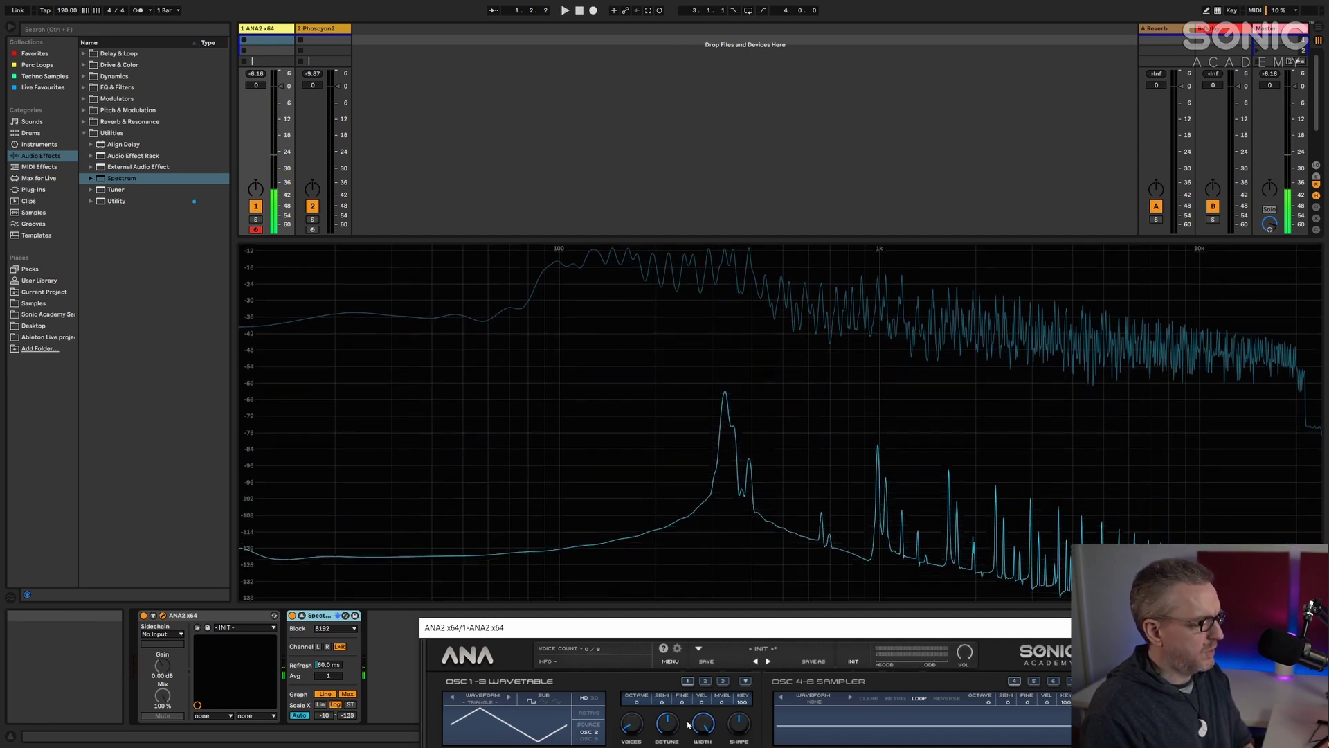
{"action": "left_click_drag", "start_coordinate": [785, 618], "coordinate": [695, 370]}
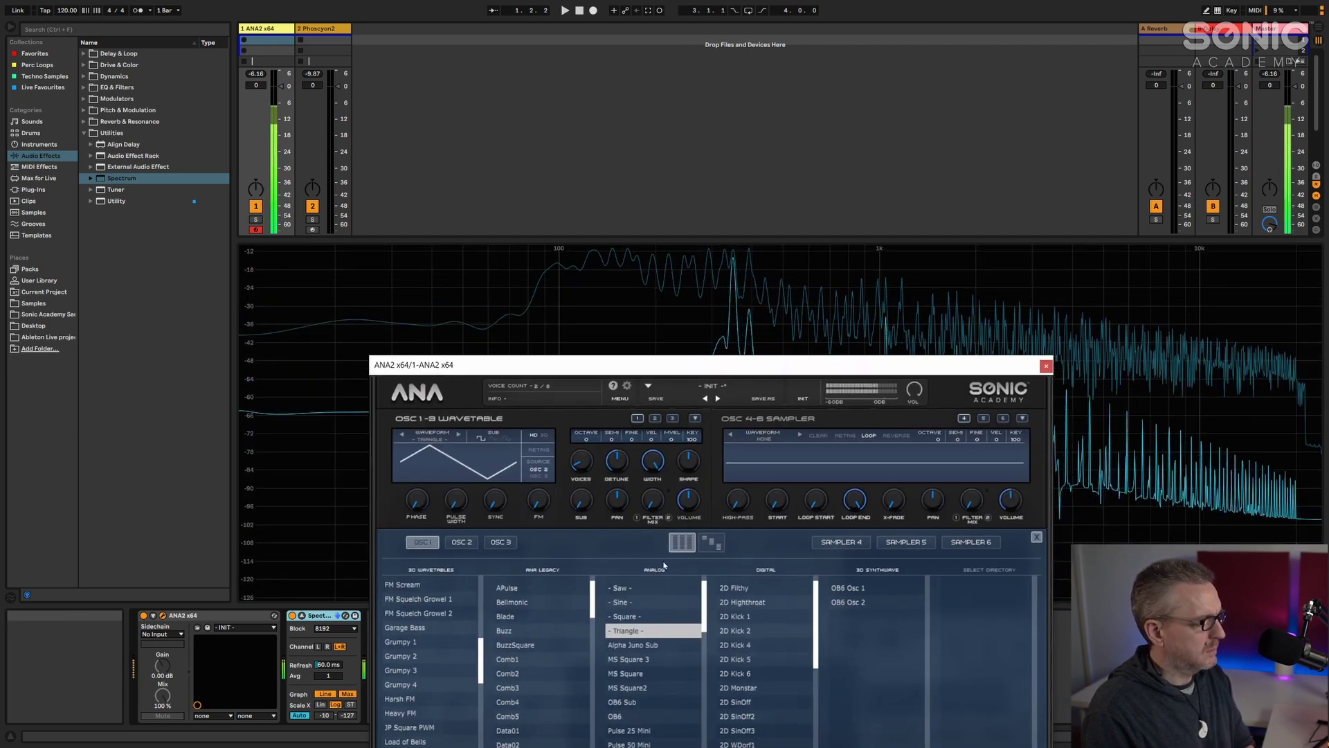
{"action": "left_click", "coordinate": [635, 616]}
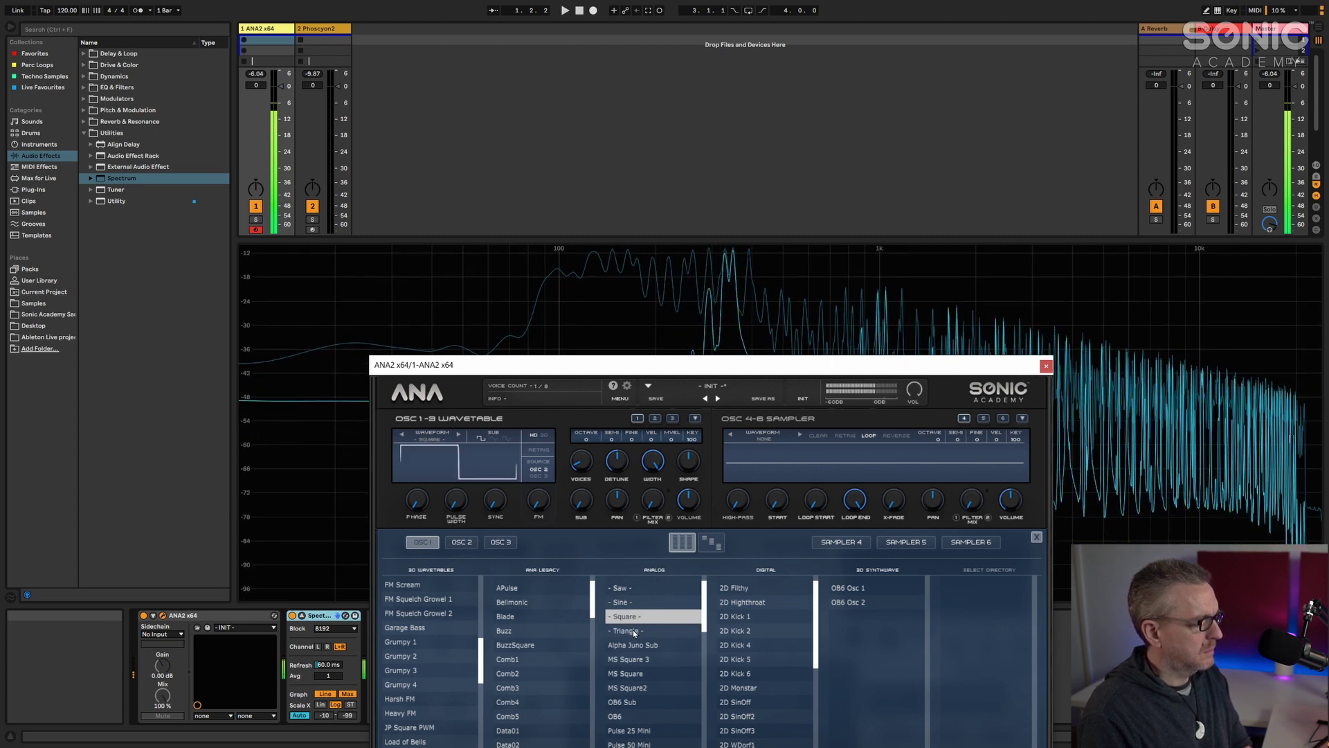
{"action": "left_click", "coordinate": [634, 631]}
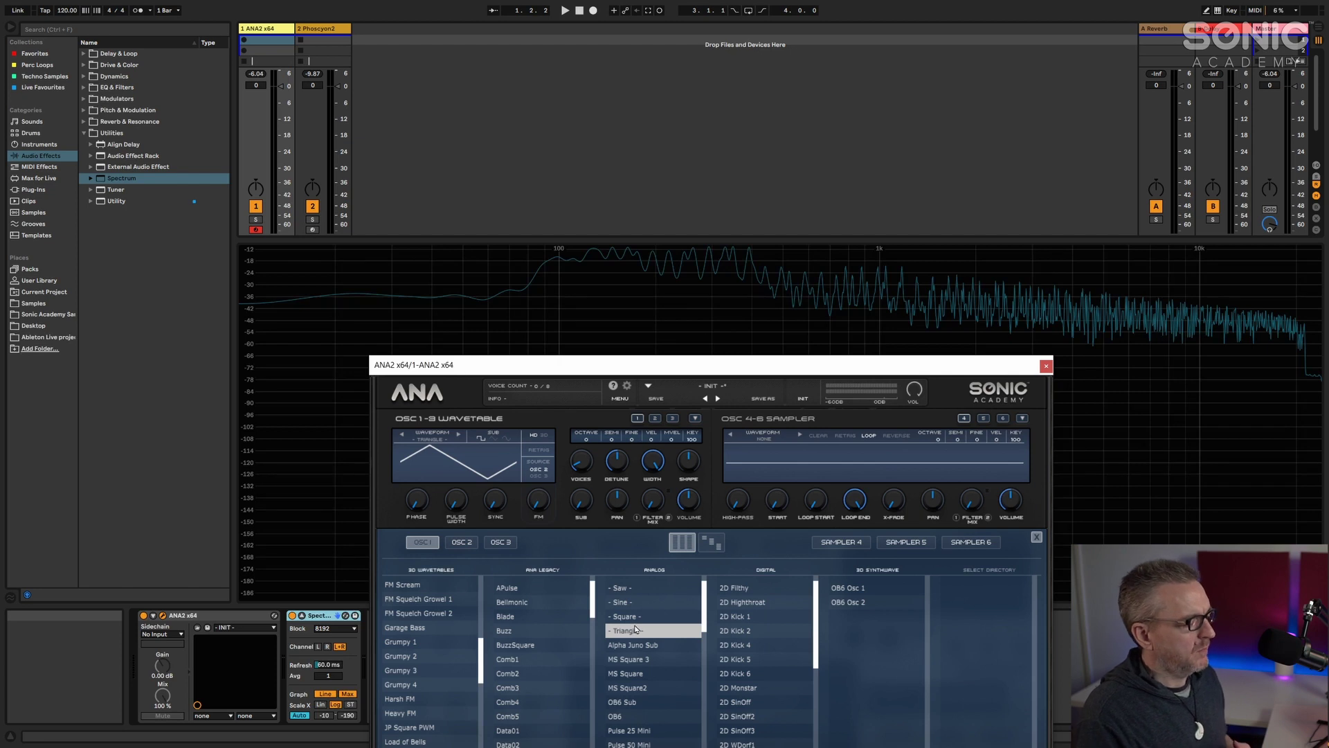
{"action": "left_click", "coordinate": [635, 620]}
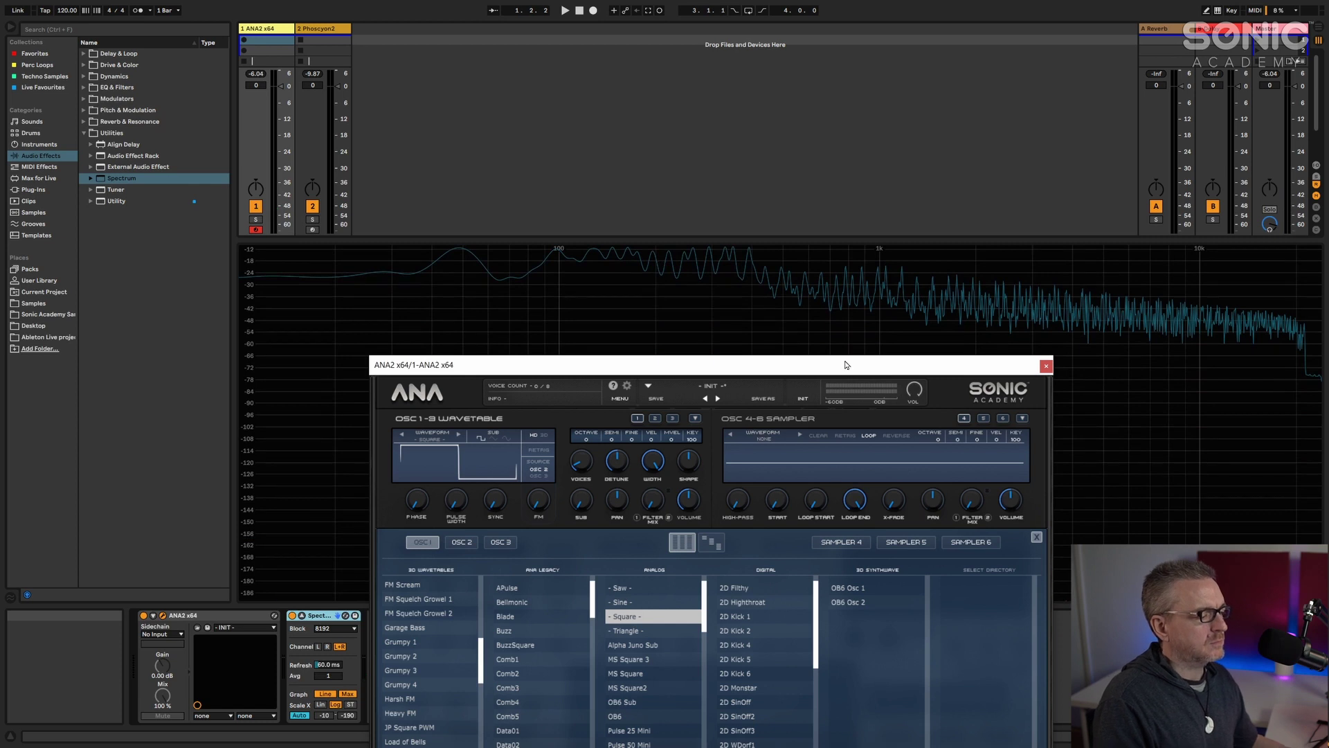
{"action": "left_click_drag", "start_coordinate": [846, 365], "coordinate": [893, 187]}
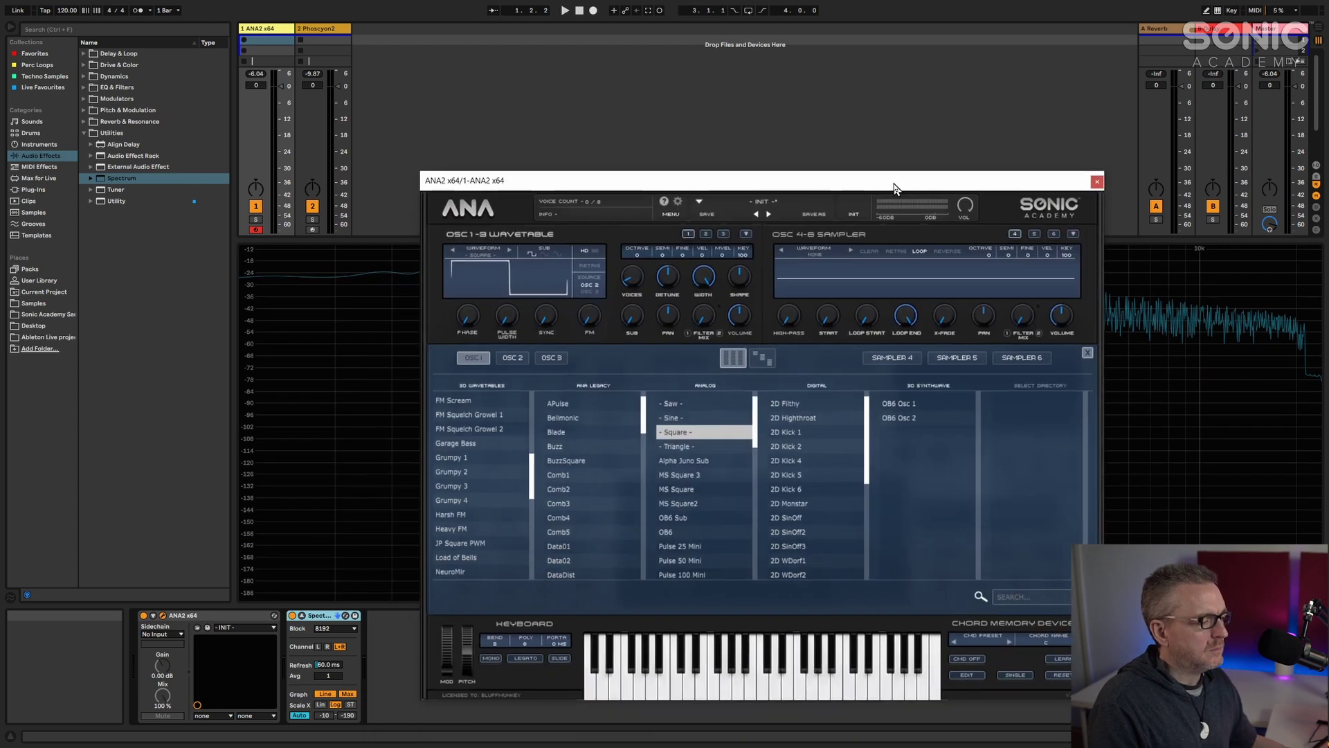
Close the ANA2 editor and enlarge the mixer to show track I/O and Sends.
{"action": "left_click", "coordinate": [1097, 182]}
{"action": "left_click_drag", "start_coordinate": [861, 238], "coordinate": [858, 442]}
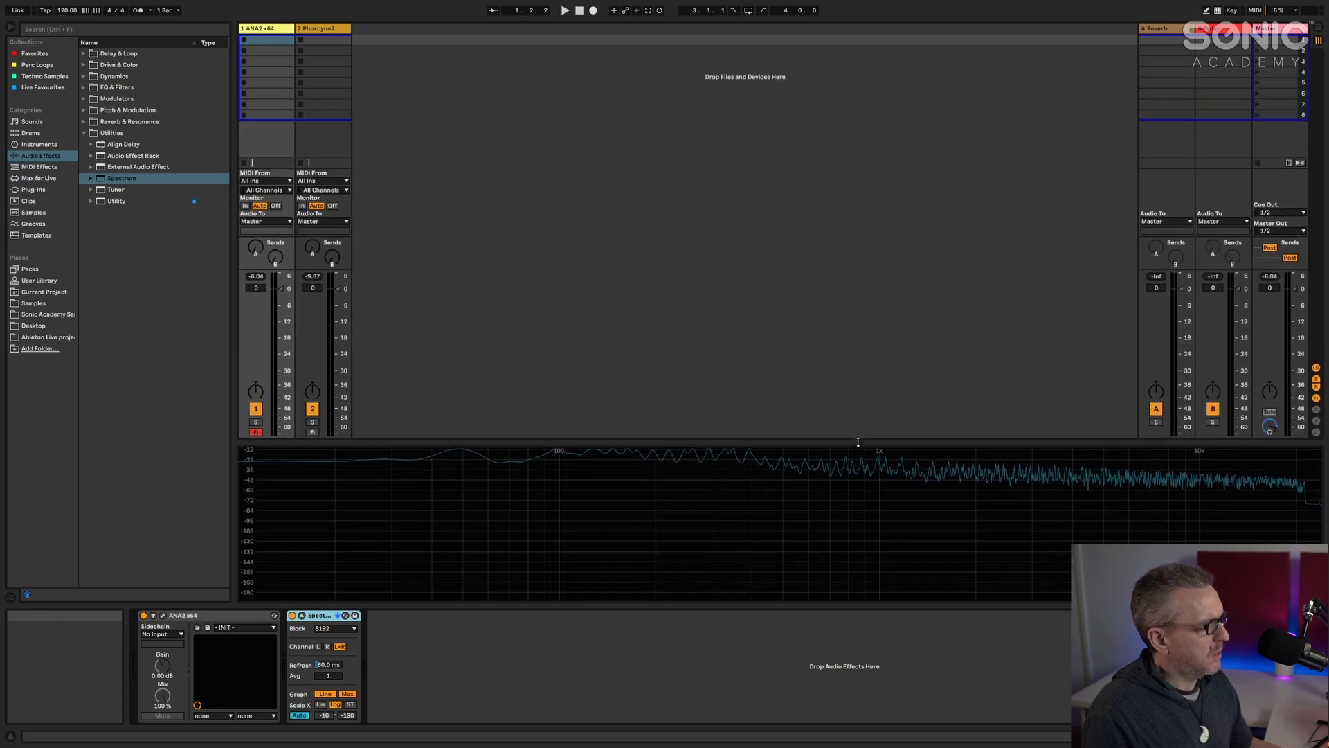